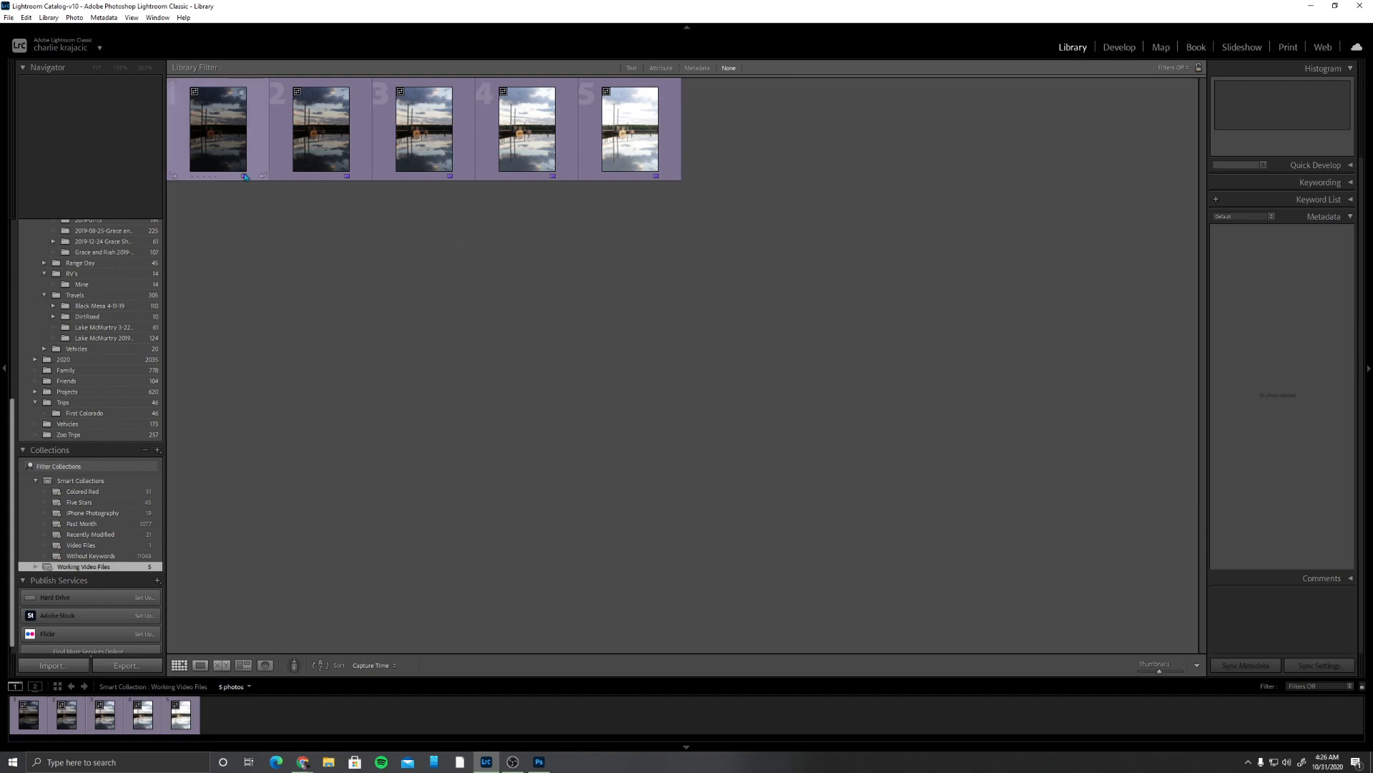
pyautogui.click(218, 128)
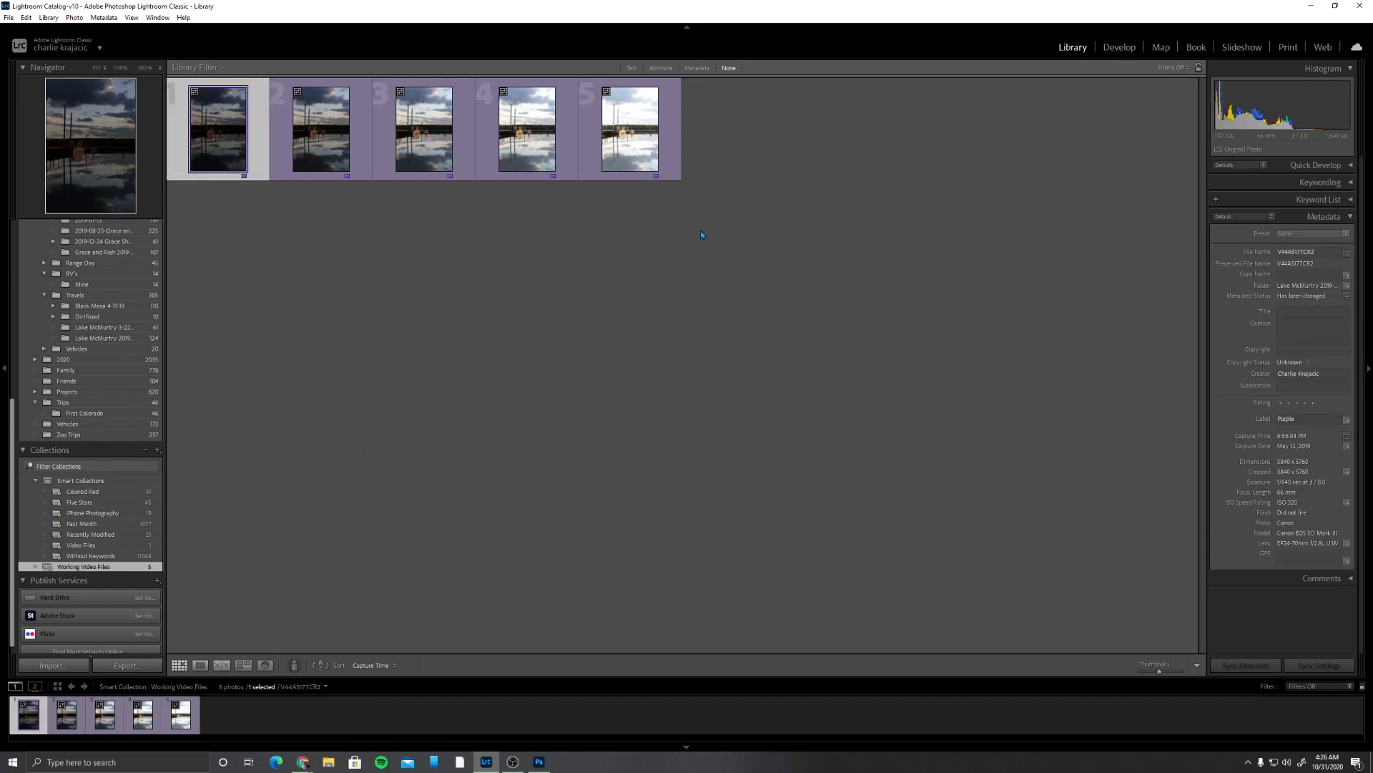
pyautogui.keyDown('shift'); pyautogui.click(640, 153); pyautogui.keyUp('shift')
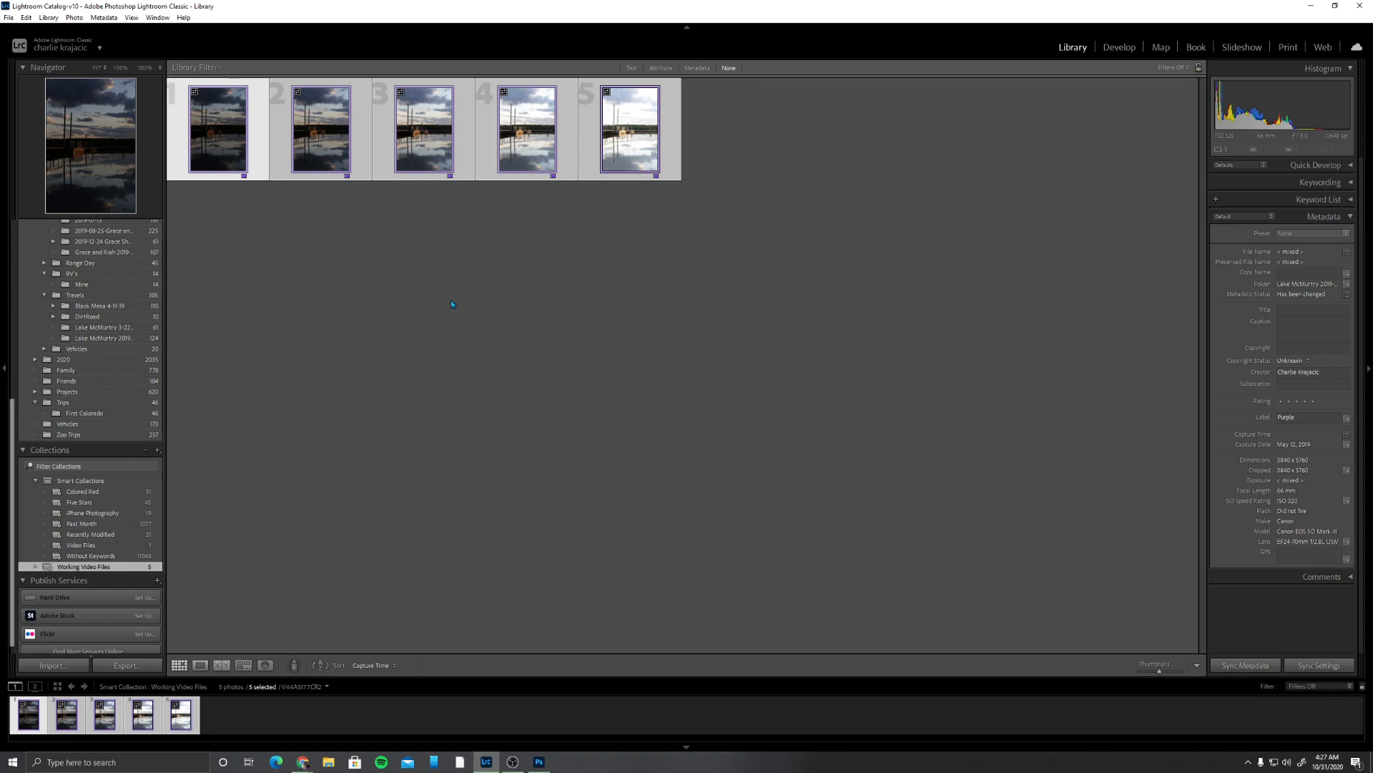
pyautogui.click(301, 255)
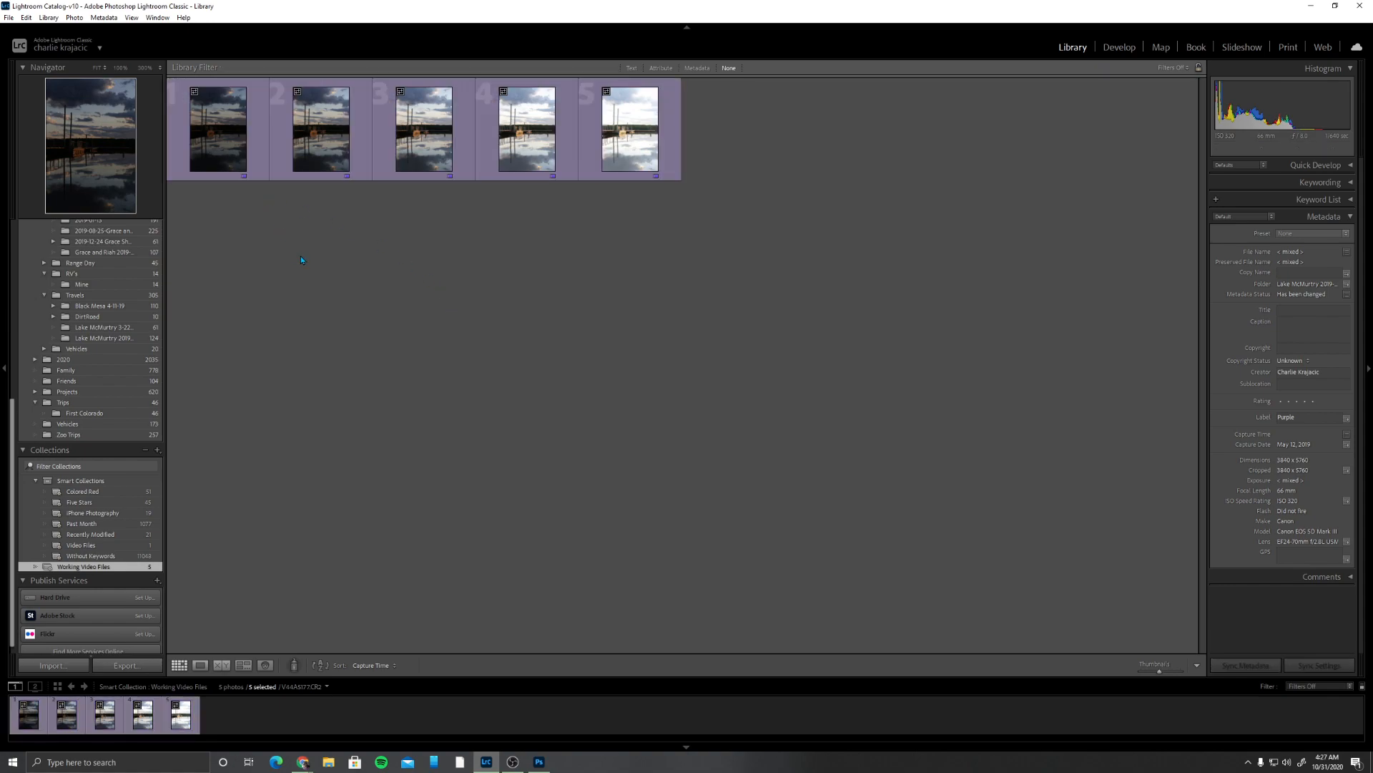
pyautogui.keyDown('shift'); pyautogui.click(636, 135); pyautogui.keyUp('shift')
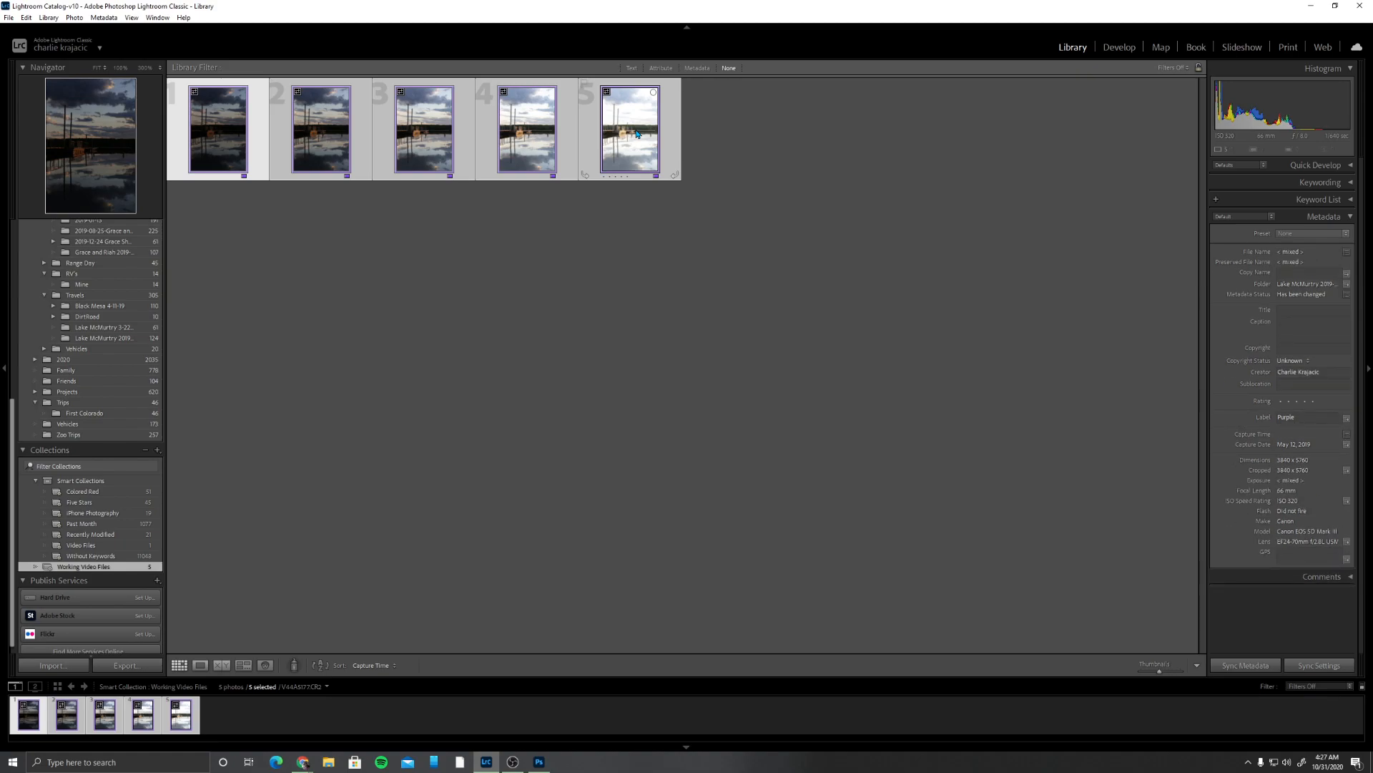
pyautogui.click(520, 406)
# Step: Select all five bracketed exposures and merge them to an HDR photo with Auto Align, Auto Settings and High deghosting
pyautogui.click(205, 145)
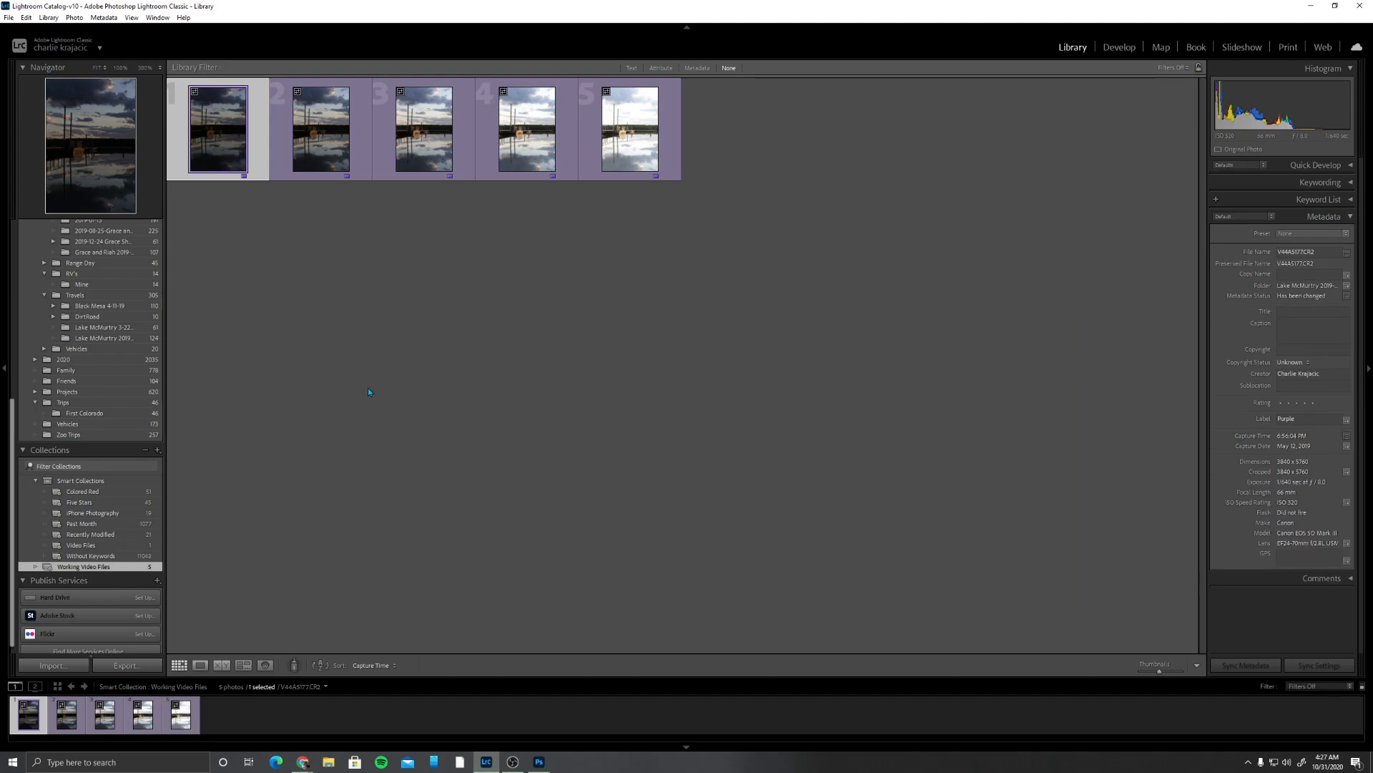
pyautogui.hotkey('ctrl', 'a')
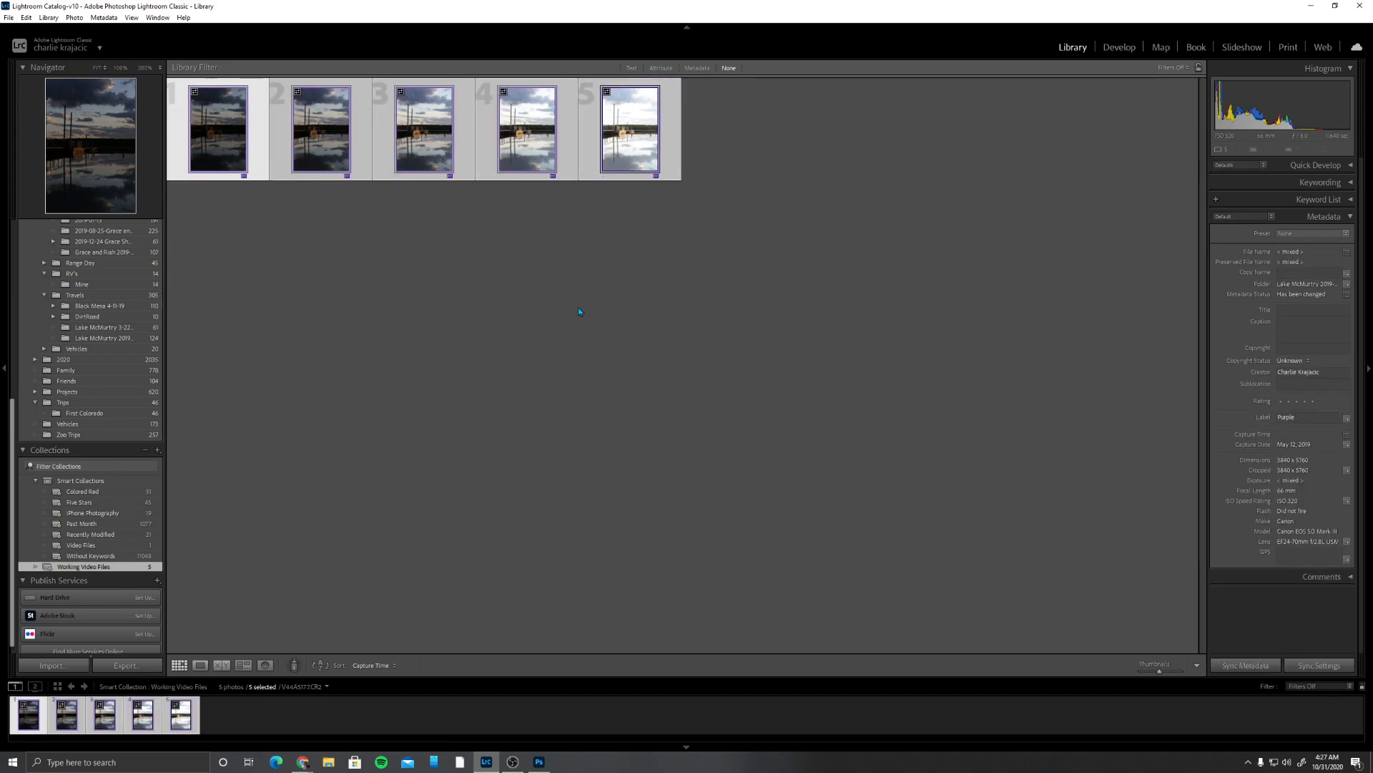
pyautogui.rightClick(515, 122)
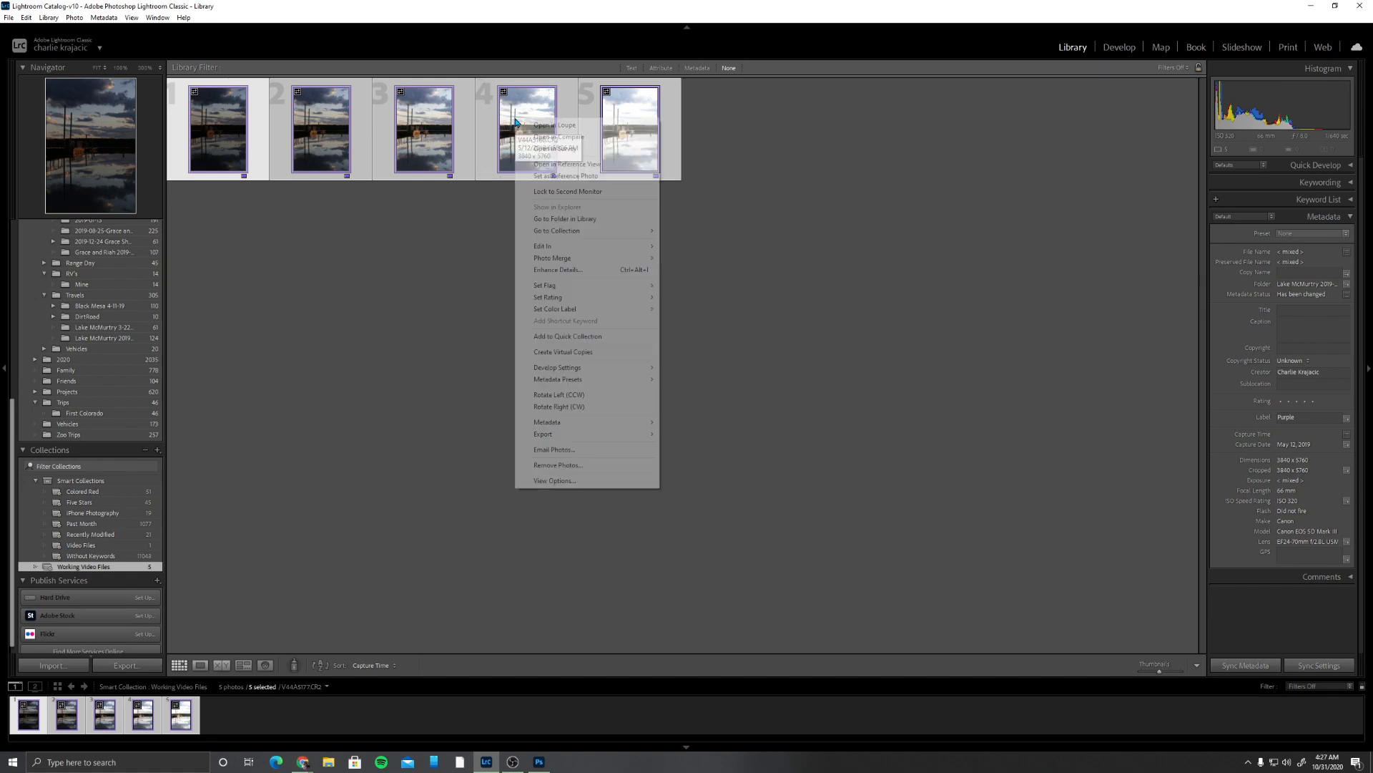
pyautogui.moveTo(557, 260)
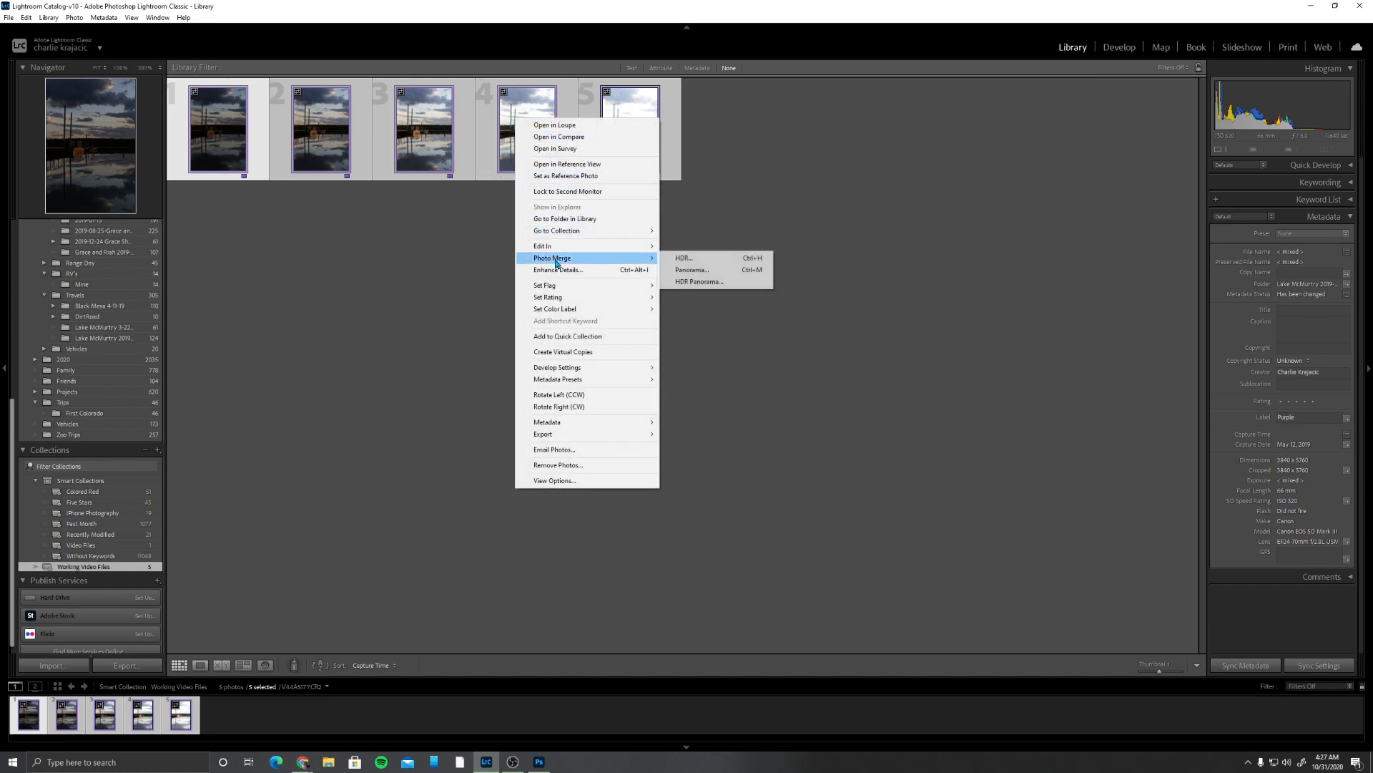
pyautogui.click(700, 260)
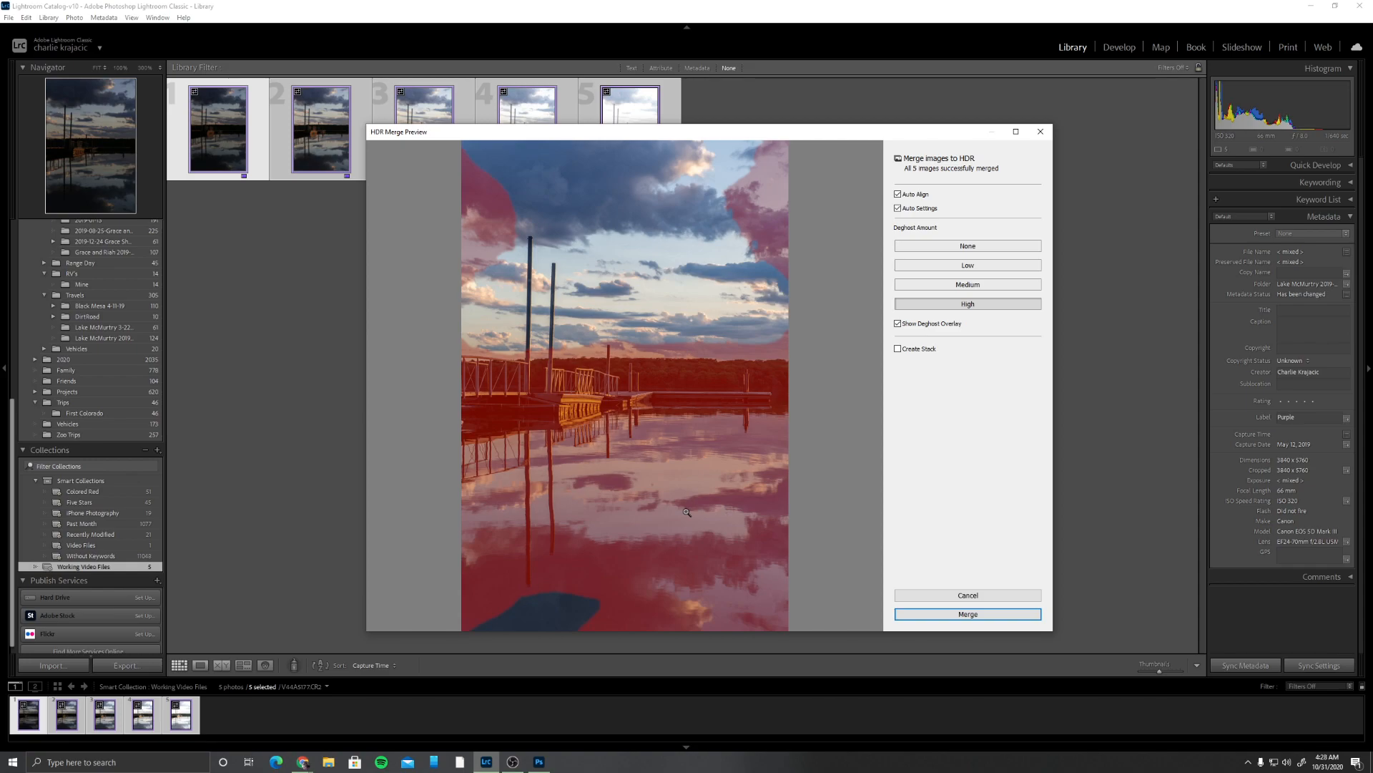
pyautogui.click(953, 617)
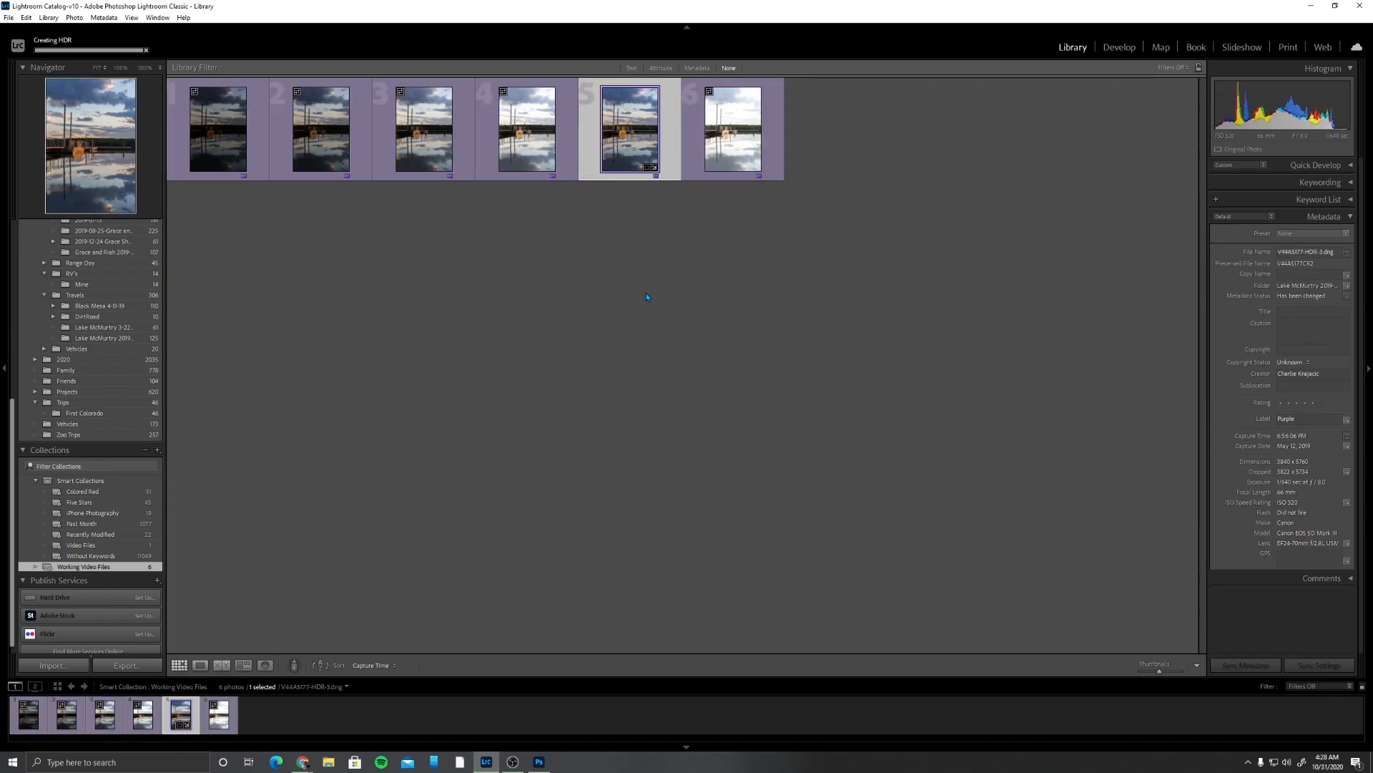
# Step: Open the merged HDR photo for developing and warm its white balance temperature to about 6200
pyautogui.doubleClick(633, 168)
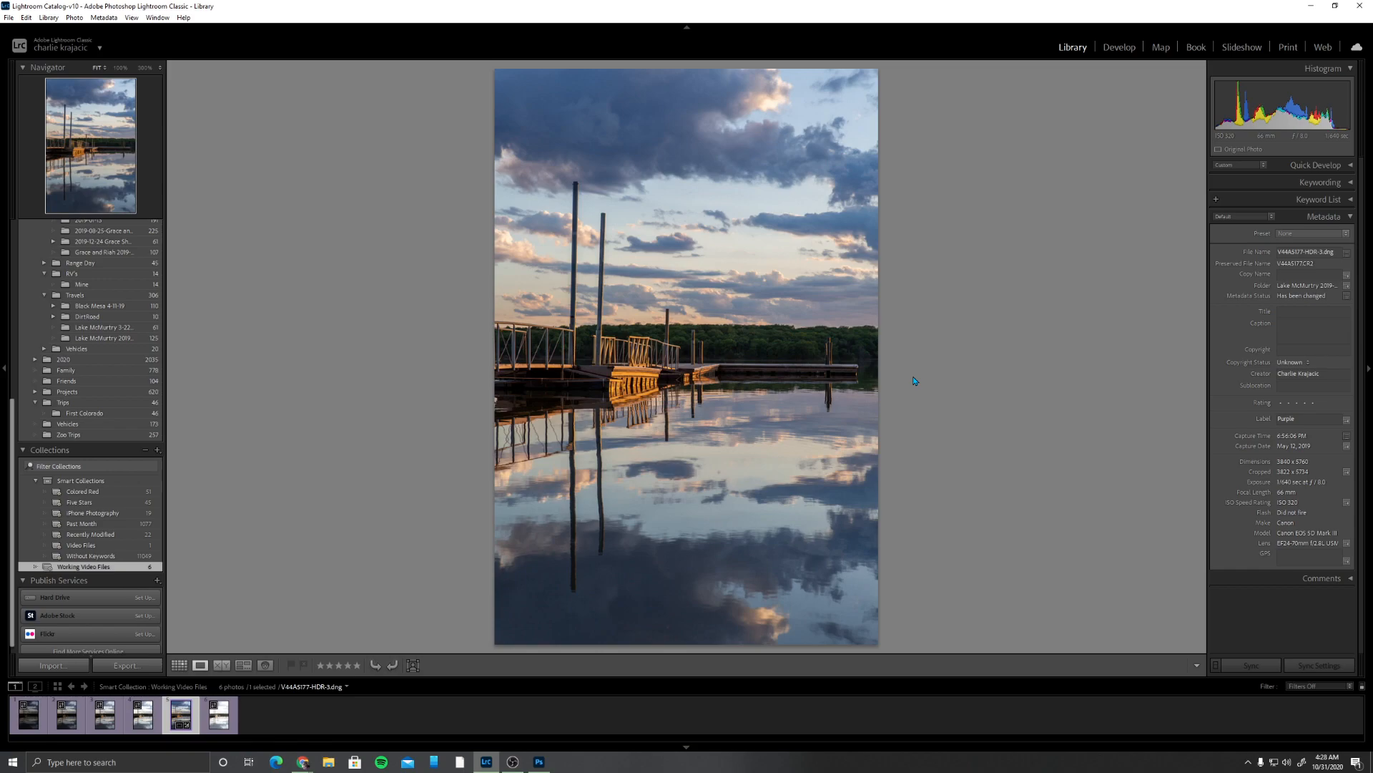
pyautogui.click(1119, 48)
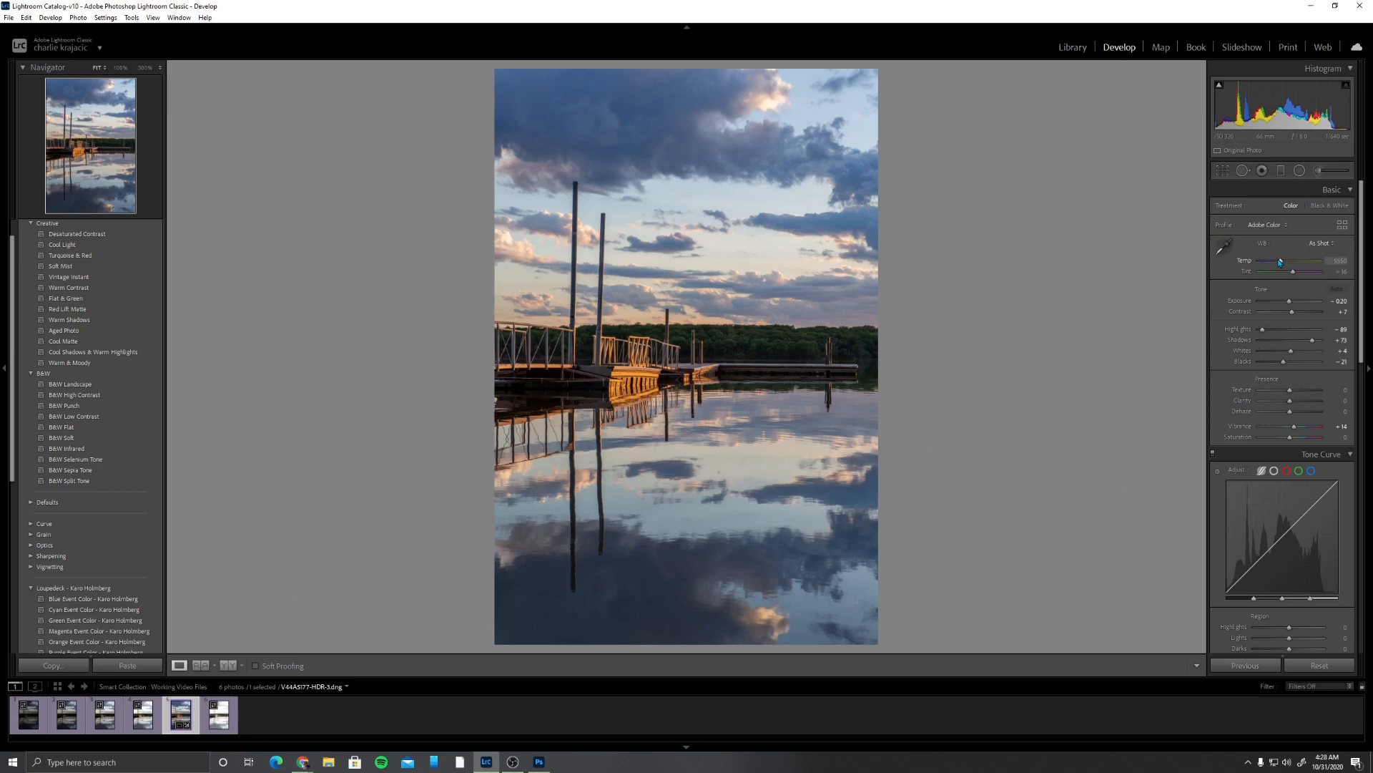
pyautogui.moveTo(1282, 264); pyautogui.dragTo(1285, 266)
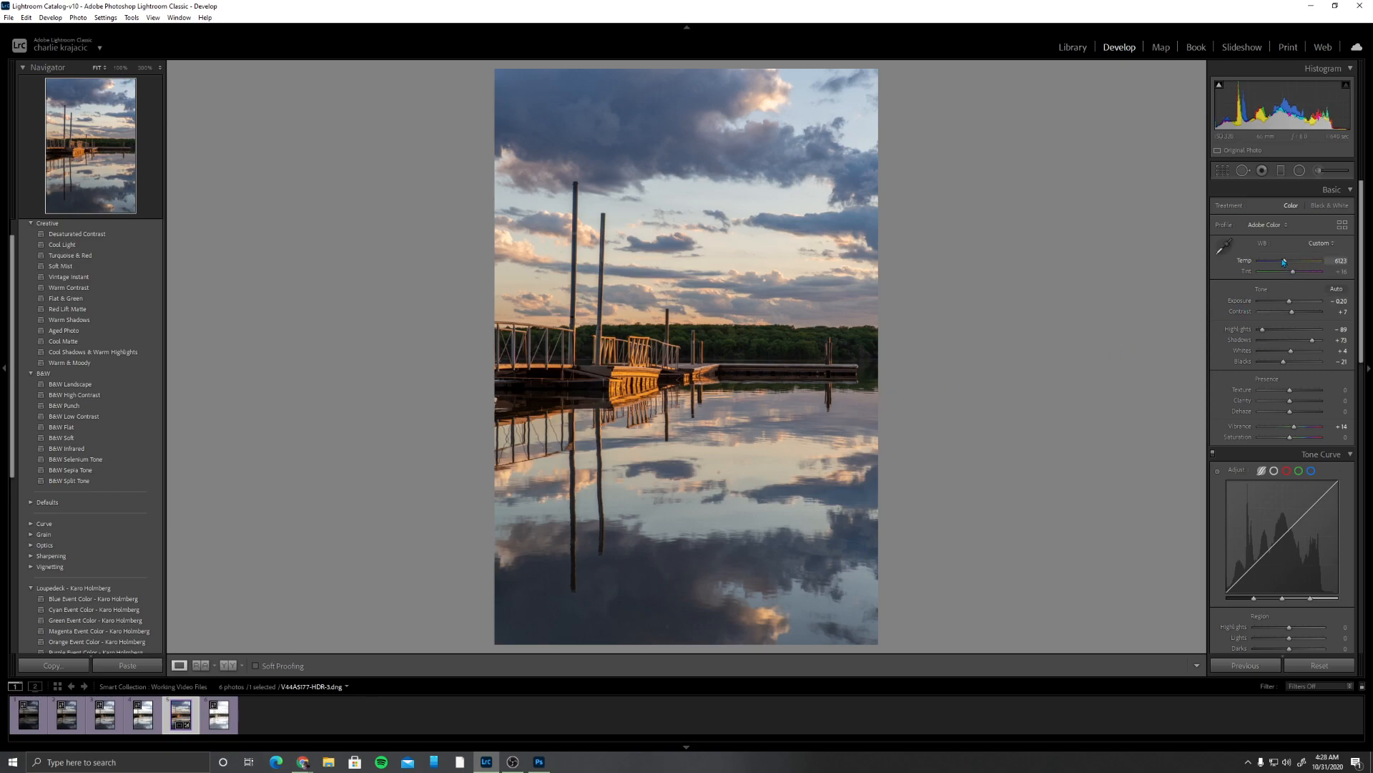
pyautogui.moveTo(1284, 262); pyautogui.dragTo(1284, 265)
# Step: Adjust the HDR photo's tone with Whites at +9, Blacks at −26 and Highlights at −100
pyautogui.moveTo(1291, 352); pyautogui.dragTo(1293, 352)
pyautogui.moveTo(1282, 364); pyautogui.dragTo(1280, 364)
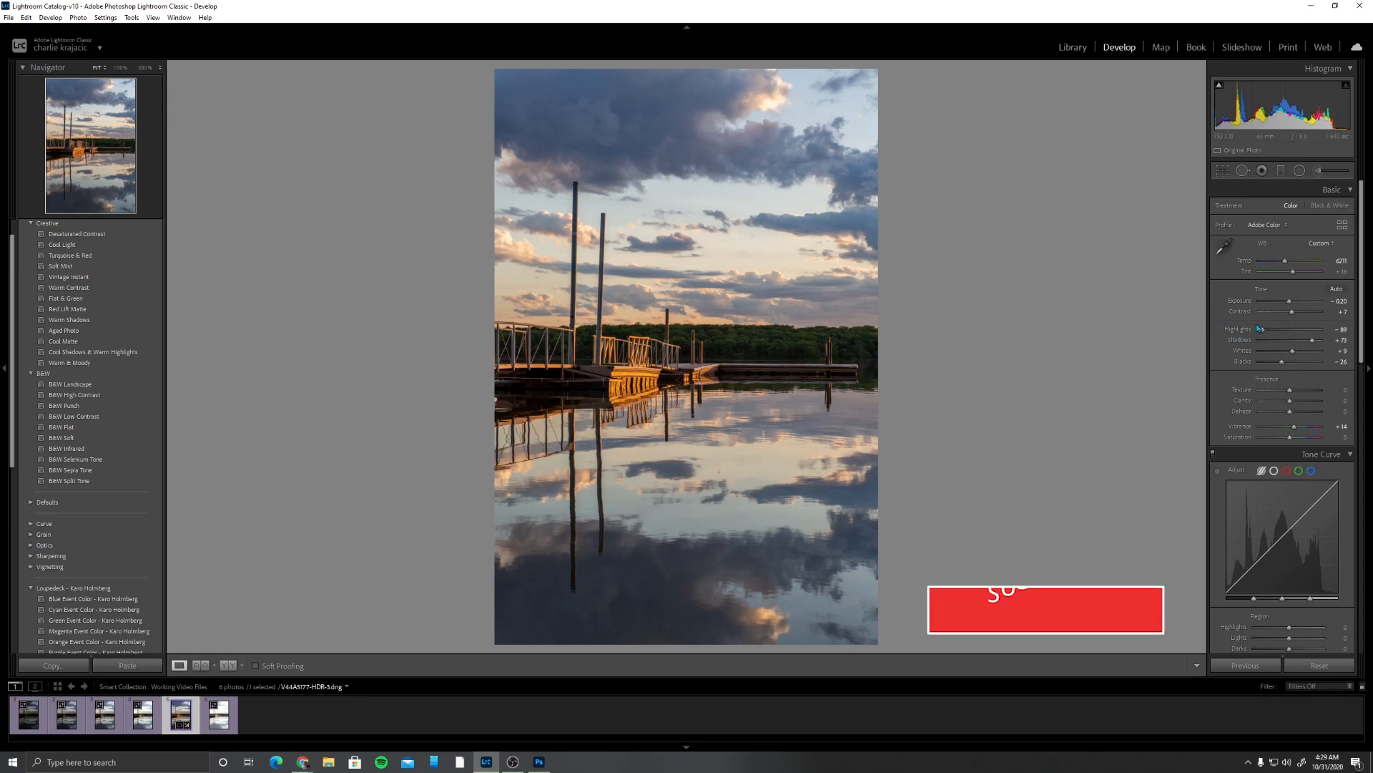
pyautogui.moveTo(1262, 329); pyautogui.dragTo(1346, 338)
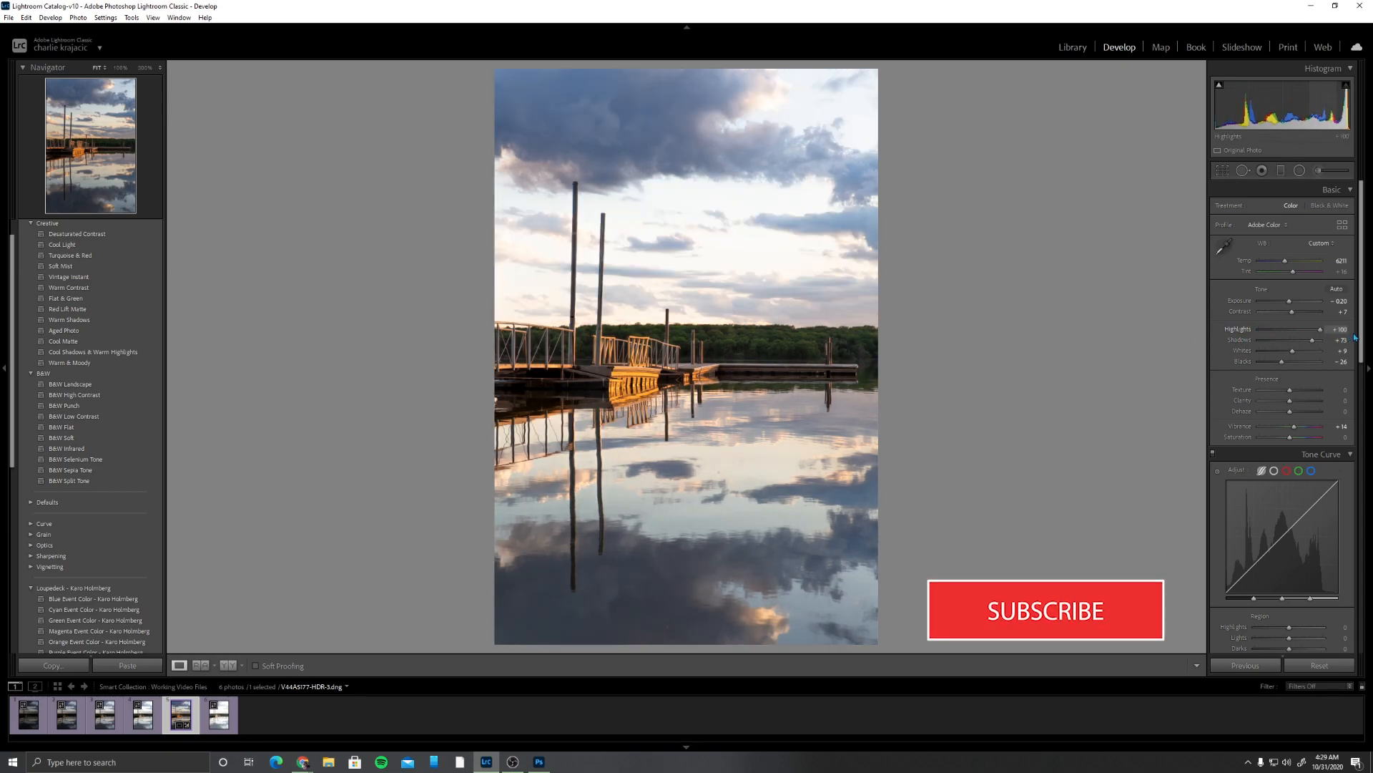
pyautogui.moveTo(1354, 336); pyautogui.dragTo(1142, 334)
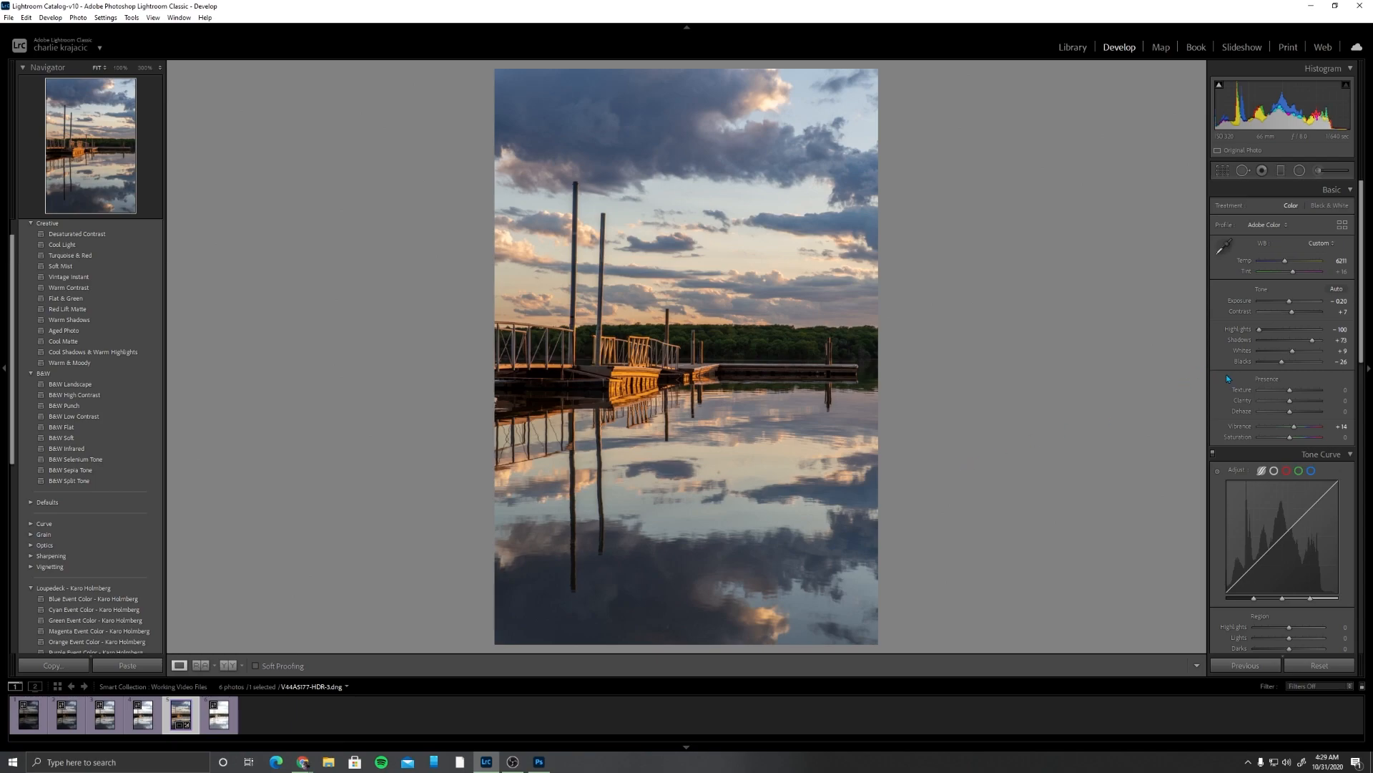
# Step: Color-grade the photo with purple midtones, magenta shadows and red-orange highlights, set Blending to 78, darken the shadows and lighten the midtones
pyautogui.scroll(-10, 1226, 374)
pyautogui.scroll(-2, 1226, 374)
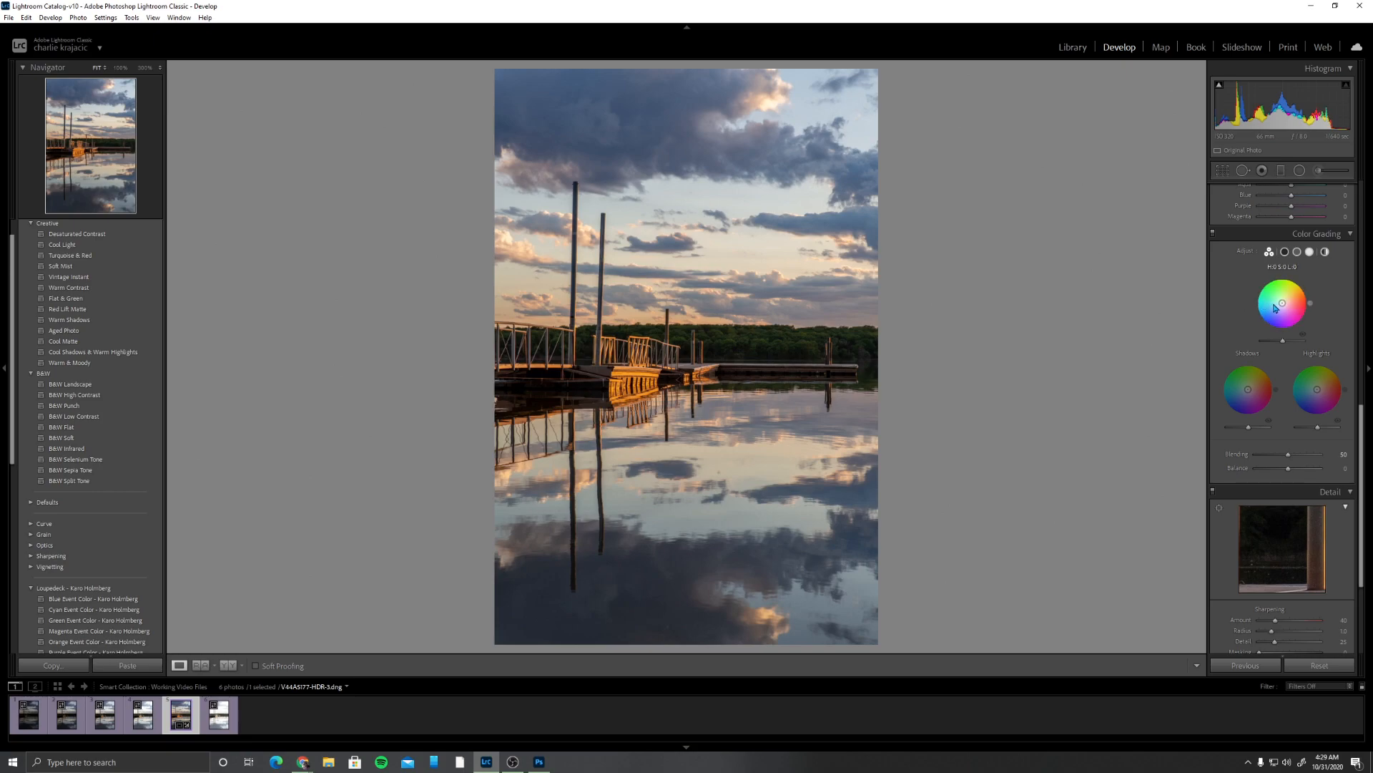
pyautogui.moveTo(1283, 303); pyautogui.dragTo(1284, 312)
pyautogui.moveTo(1248, 389); pyautogui.dragTo(1326, 386)
pyautogui.moveTo(1288, 453); pyautogui.dragTo(1236, 428)
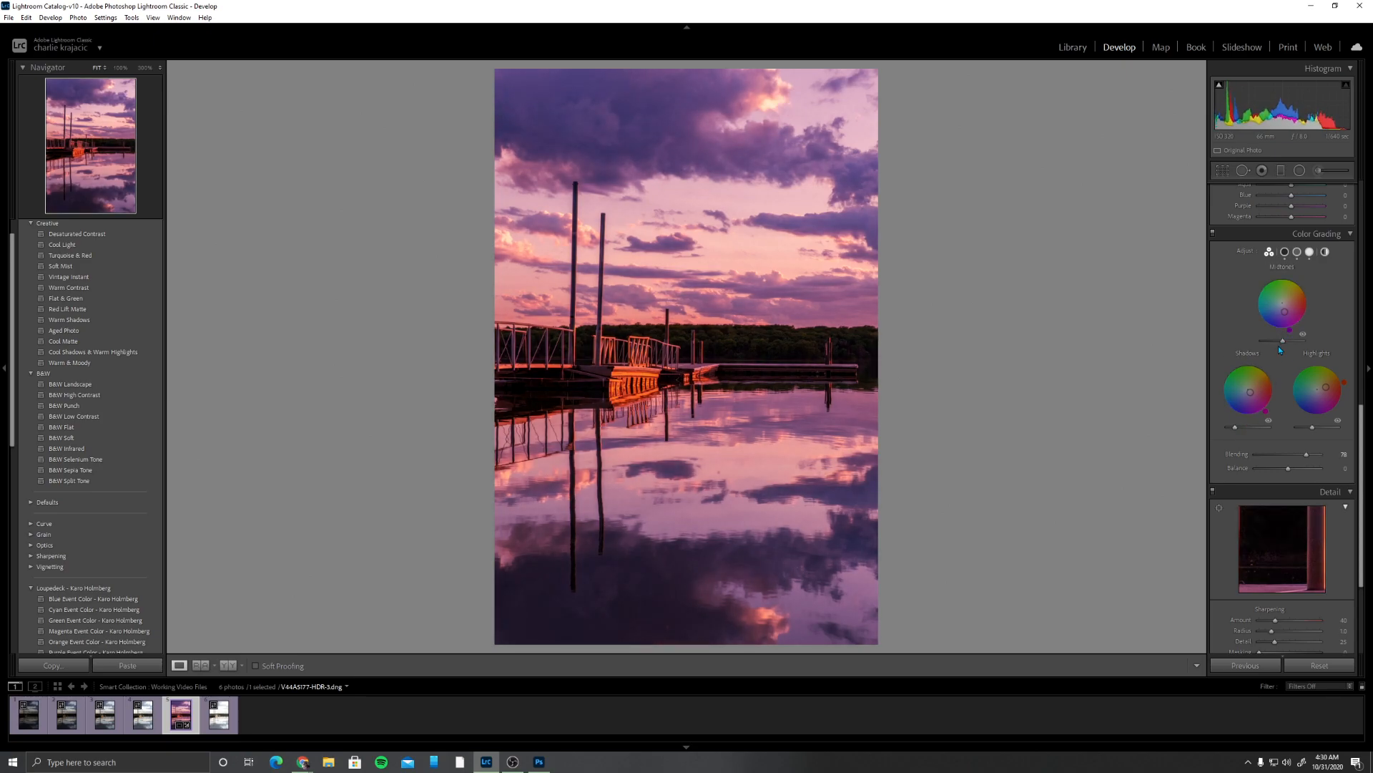
pyautogui.moveTo(1284, 343)
pyautogui.mouseDown()
pyautogui.moveTo(1270, 347)
pyautogui.moveTo(1293, 342)
pyautogui.mouseUp()
pyautogui.moveTo(1326, 387); pyautogui.dragTo(1327, 387)
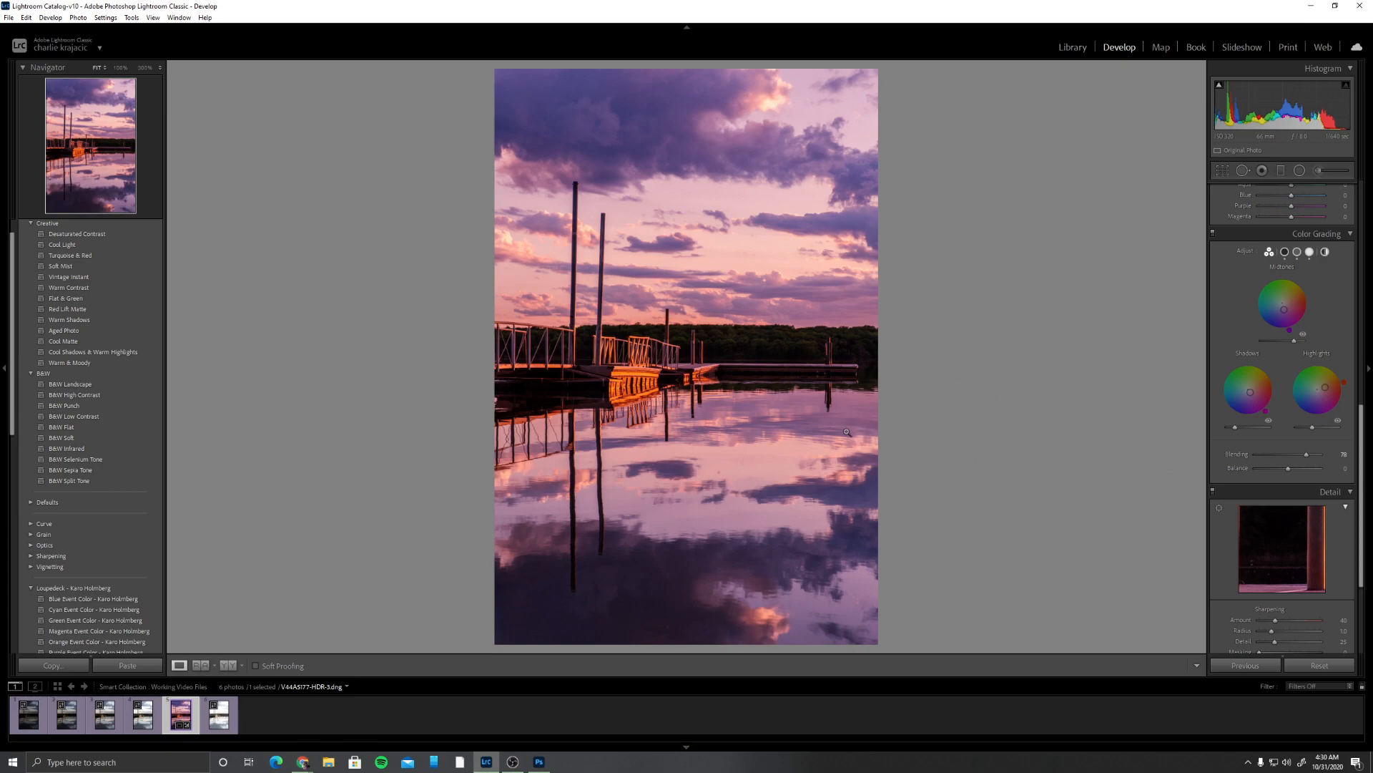
# Step: Compare the graded HDR photo side by side with the earlier blue-toned edit in the Lake McMurtry 2019-5-12 folder
pyautogui.click(1072, 47)
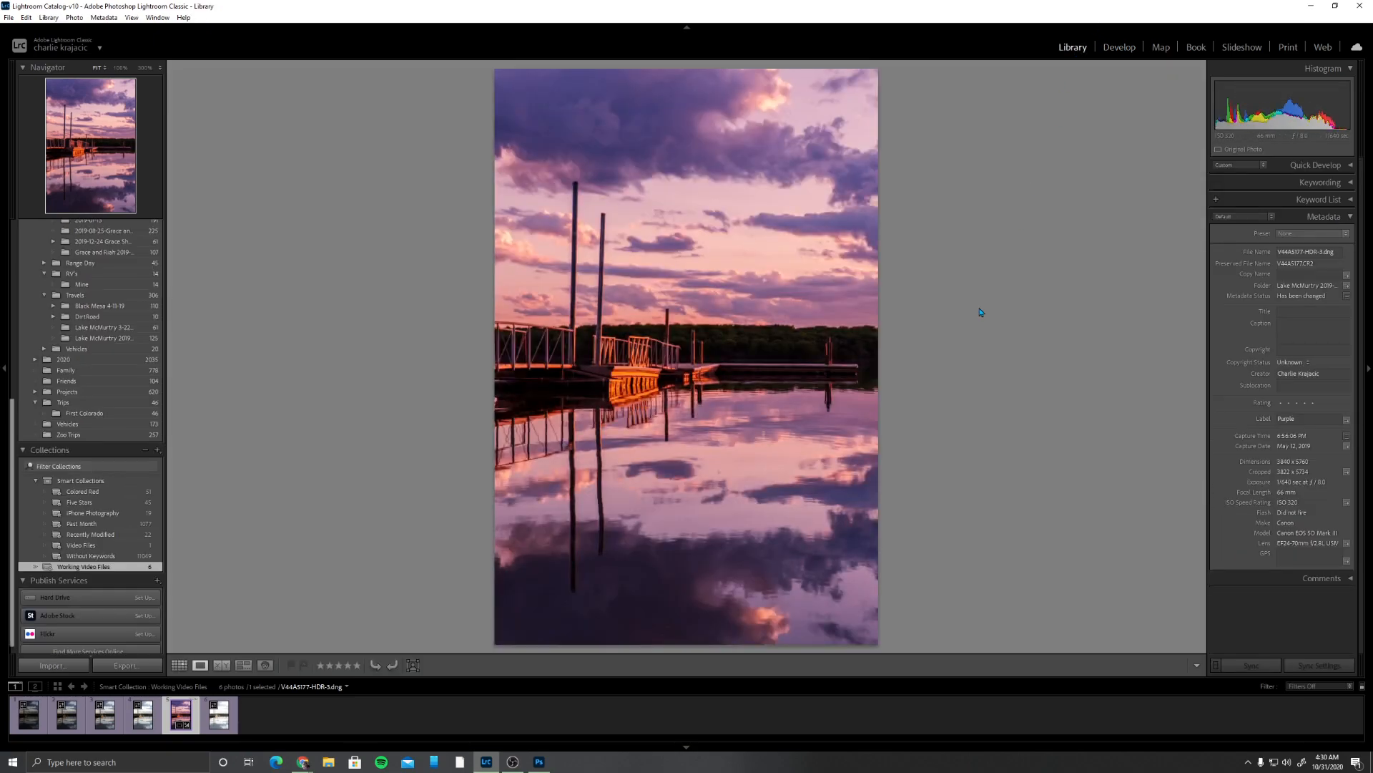
pyautogui.click(178, 665)
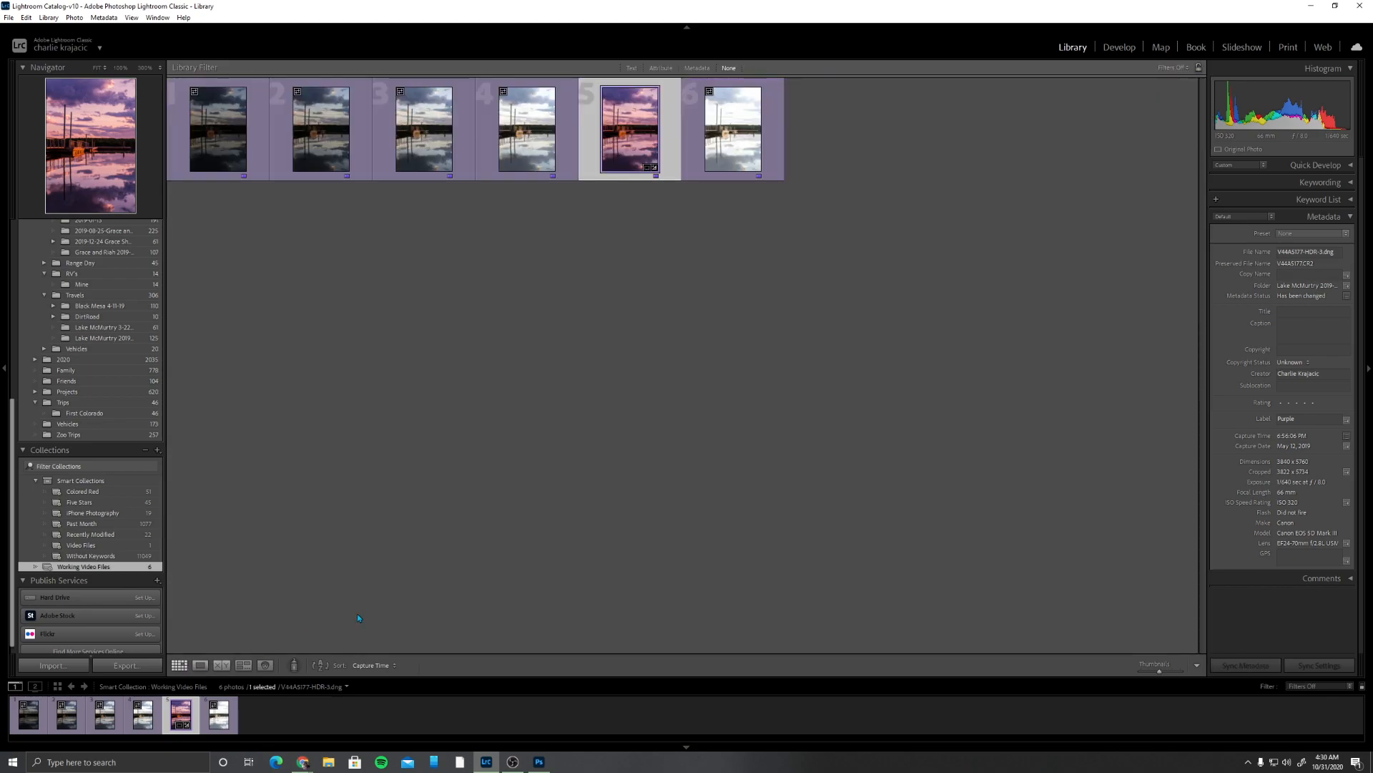
pyautogui.click(104, 338)
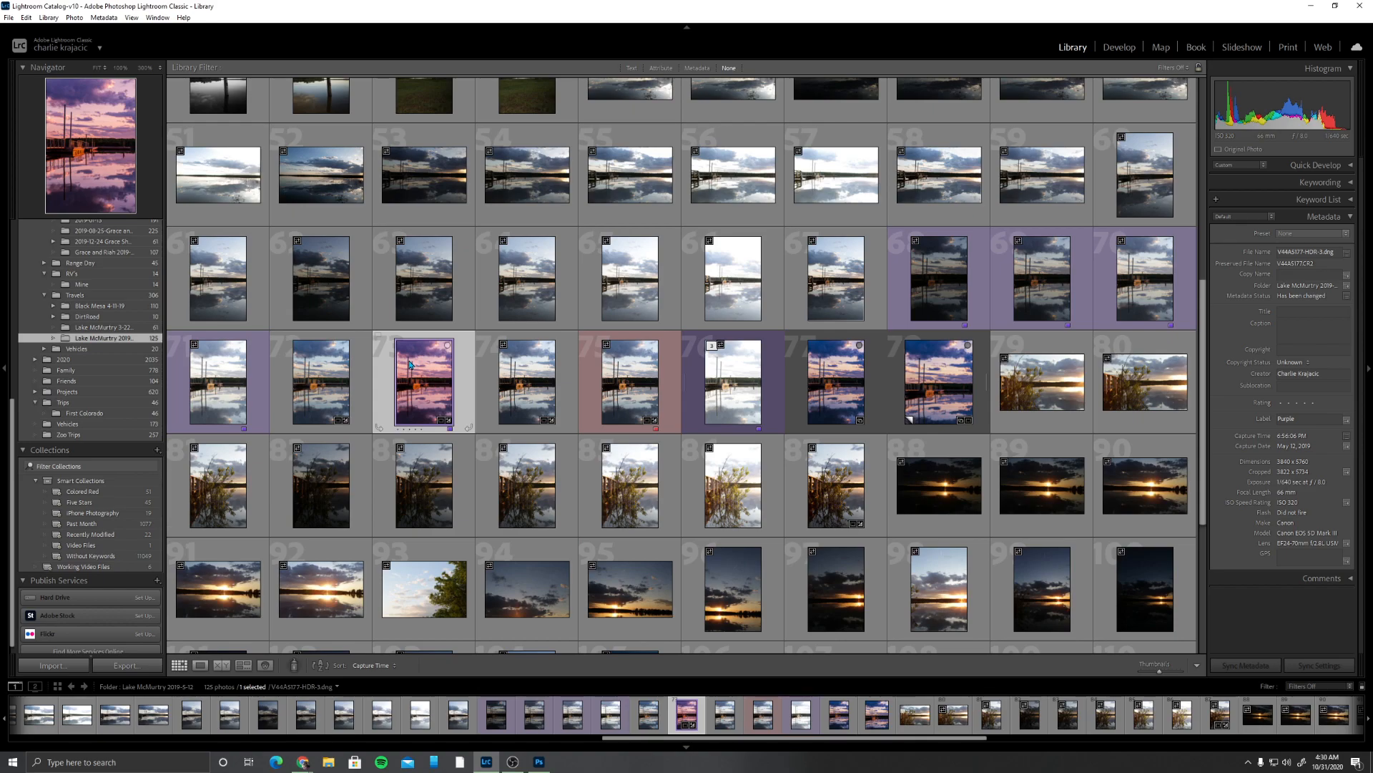
pyautogui.keyDown('ctrl'); pyautogui.click(831, 381); pyautogui.keyUp('ctrl')
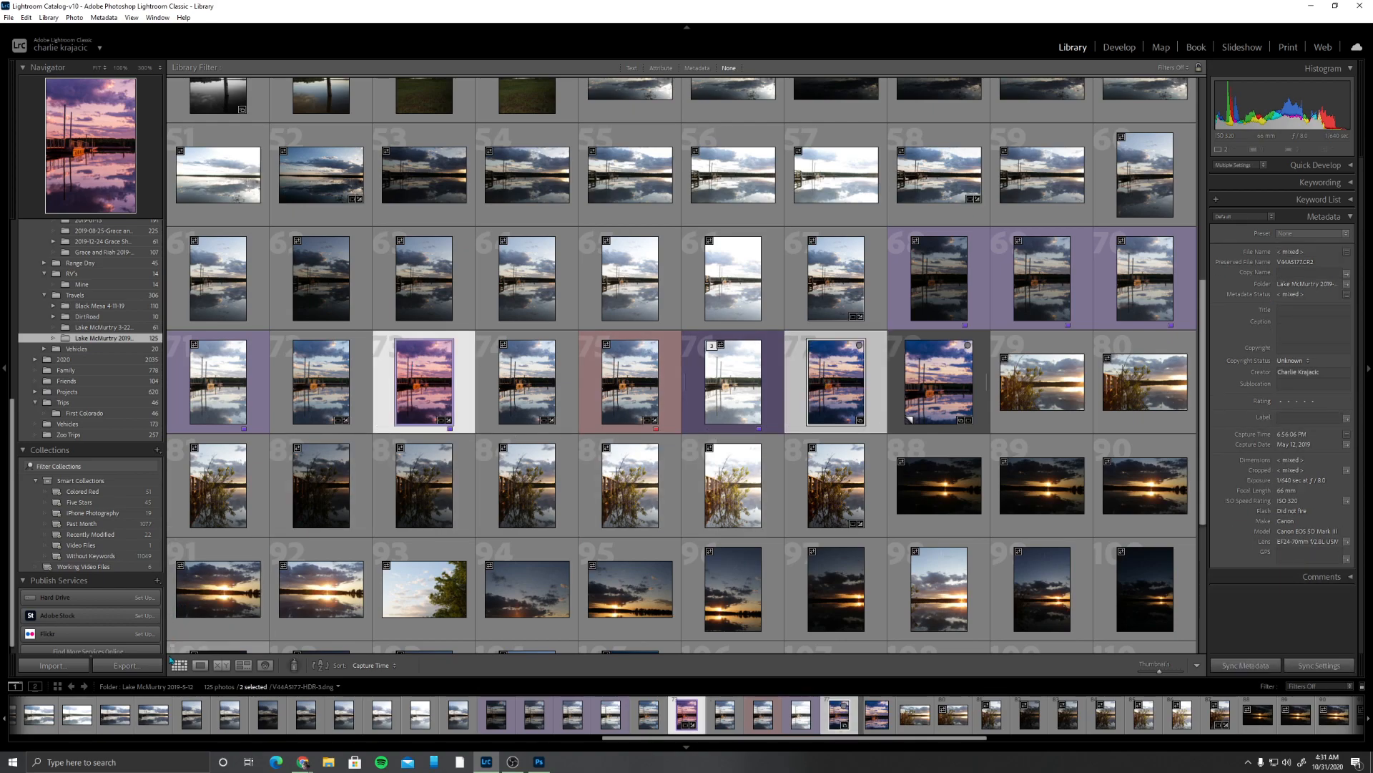
pyautogui.click(222, 665)
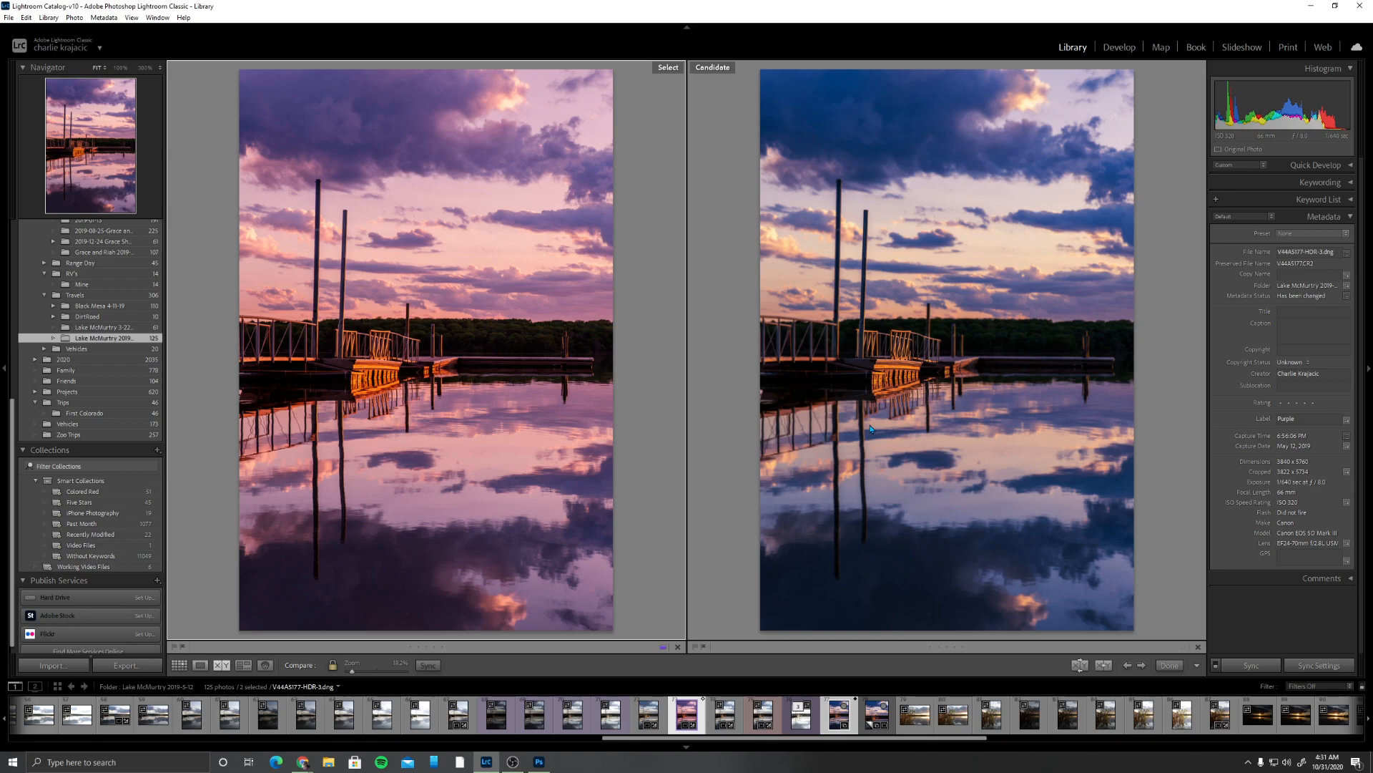
# Step: Paint a soft Adjustment Brush vignette around the photo's outer areas with Exposure −0.30, Clarity −100 and Sharpness −100
pyautogui.click(1124, 54)
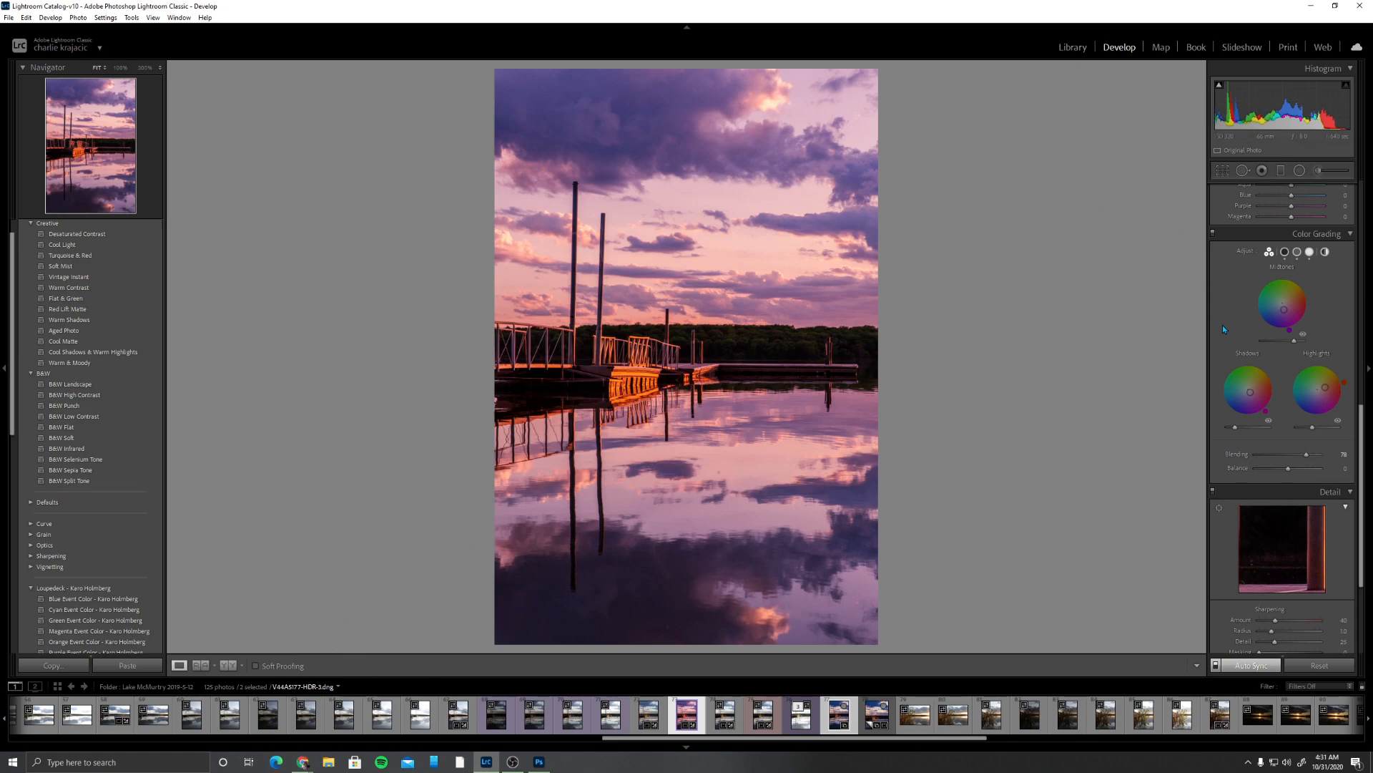
pyautogui.scroll(10, 1259, 272)
pyautogui.click(1320, 172)
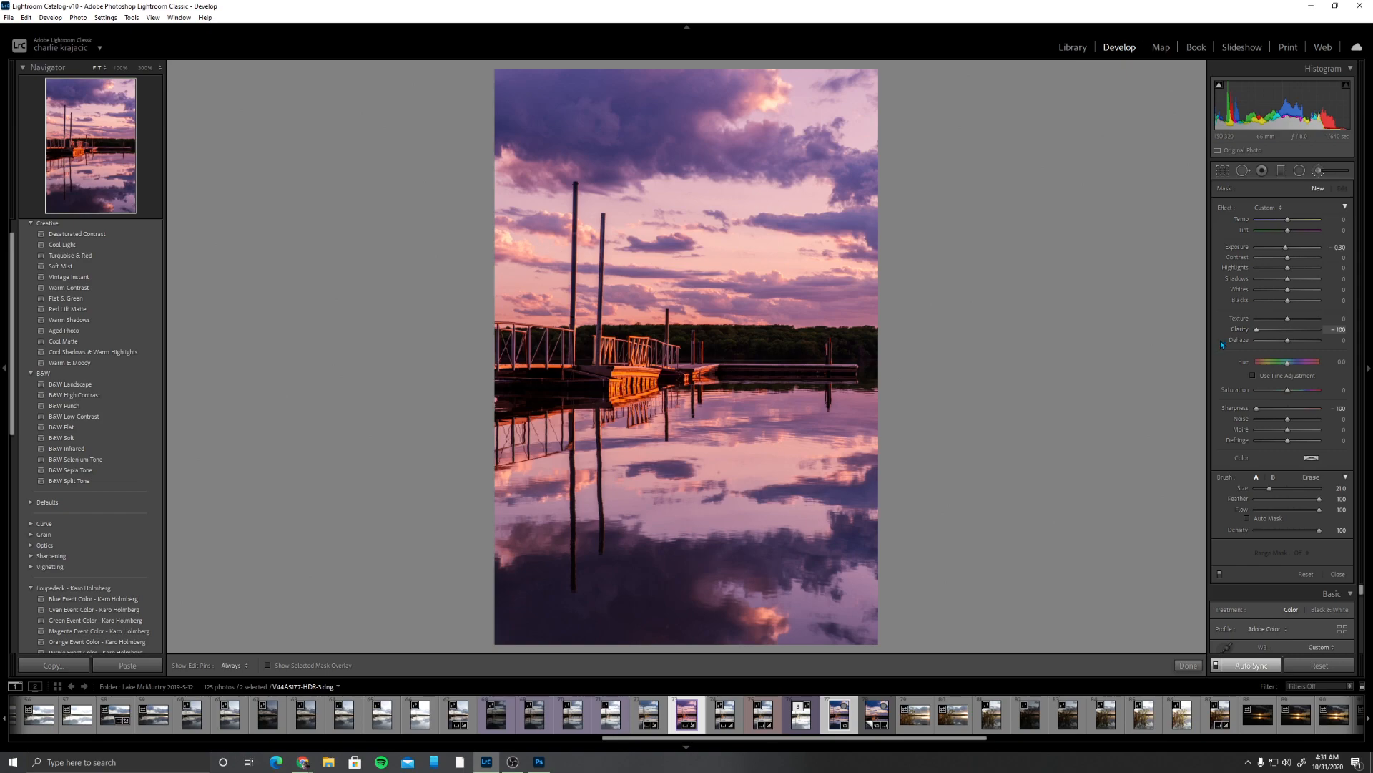
pyautogui.moveTo(624, 184)
pyautogui.mouseDown()
pyautogui.moveTo(829, 209)
pyautogui.moveTo(751, 108)
pyautogui.mouseUp()
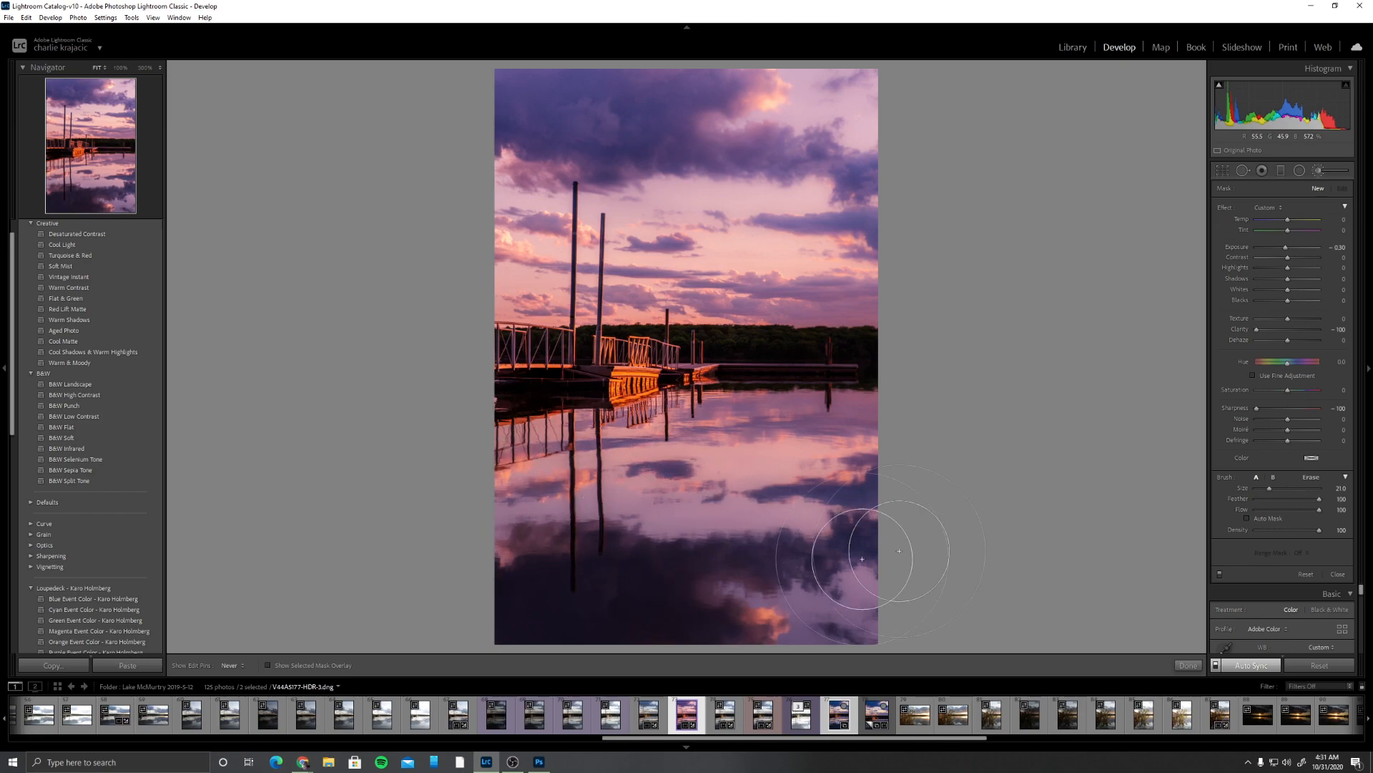
pyautogui.click(862, 558)
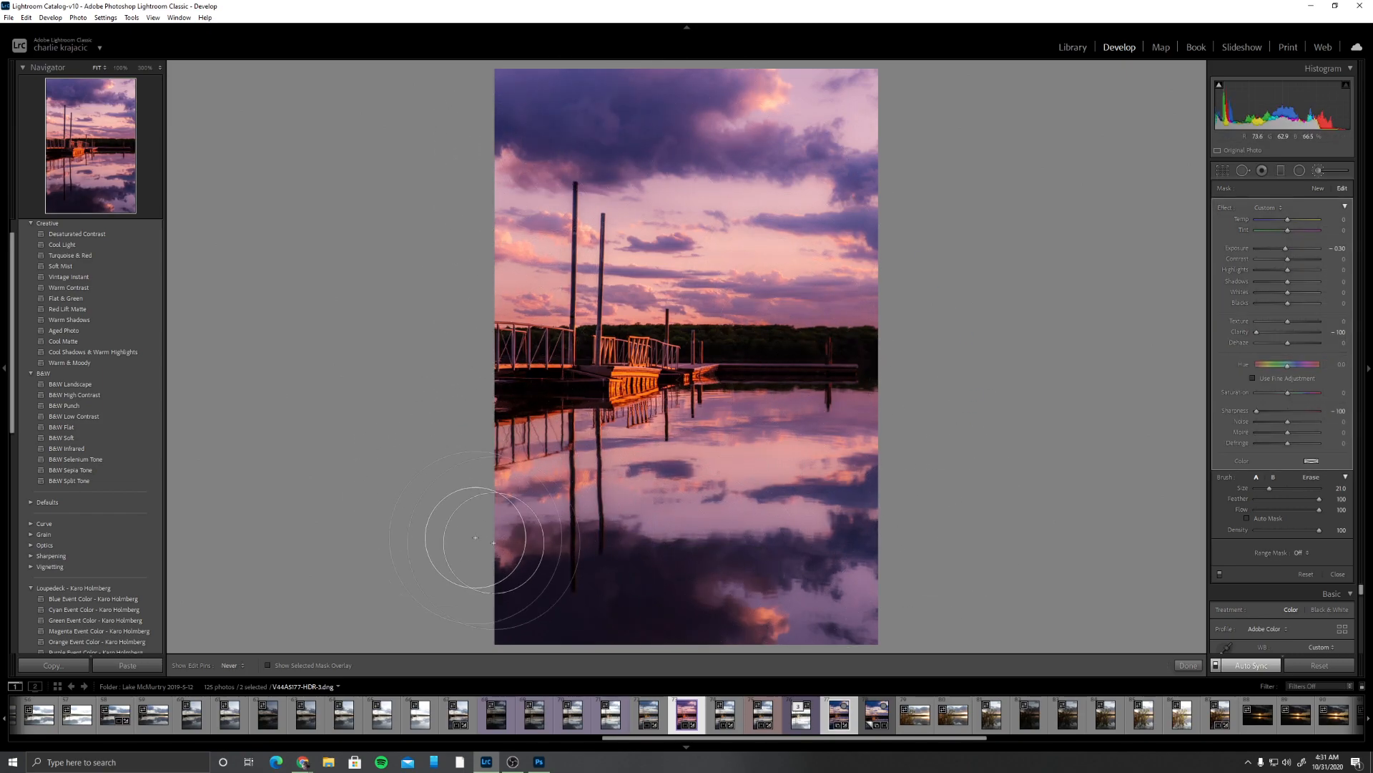
pyautogui.press('h')
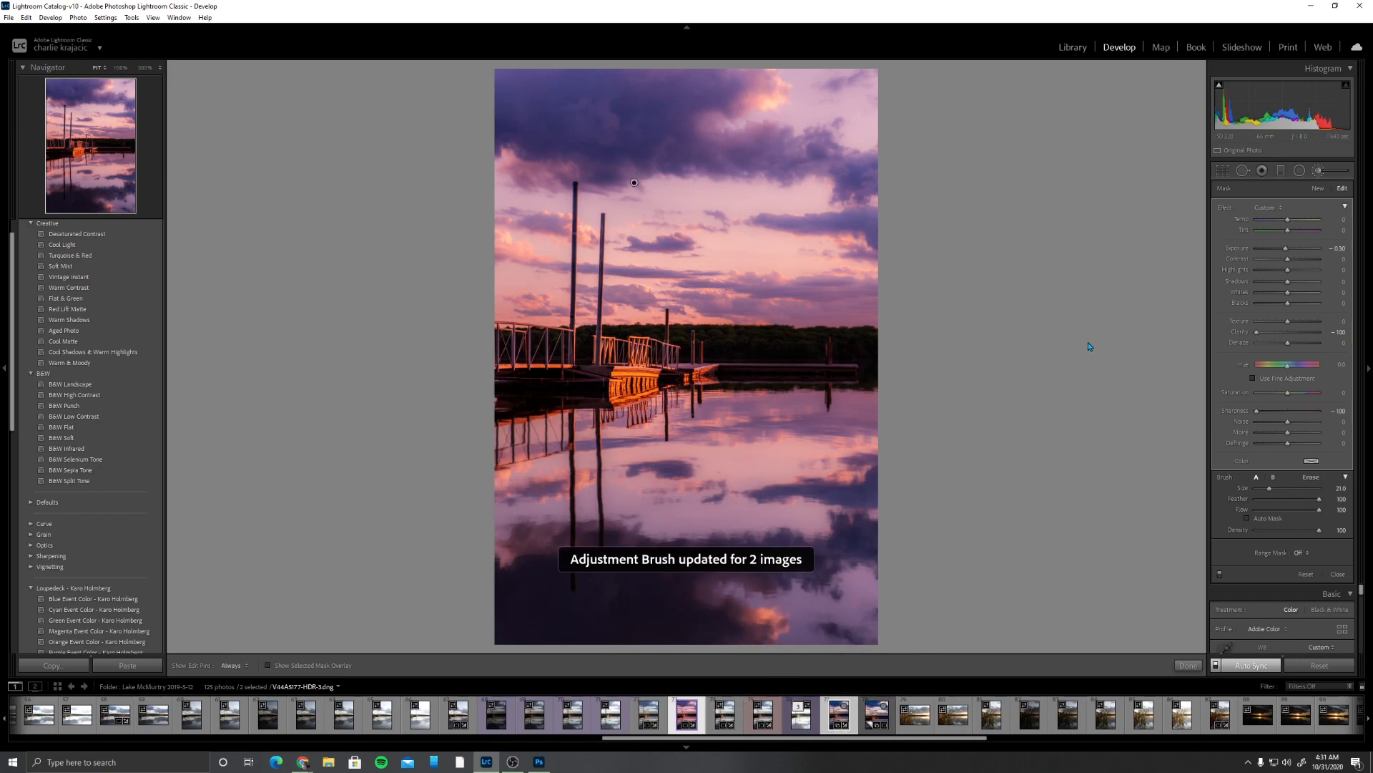